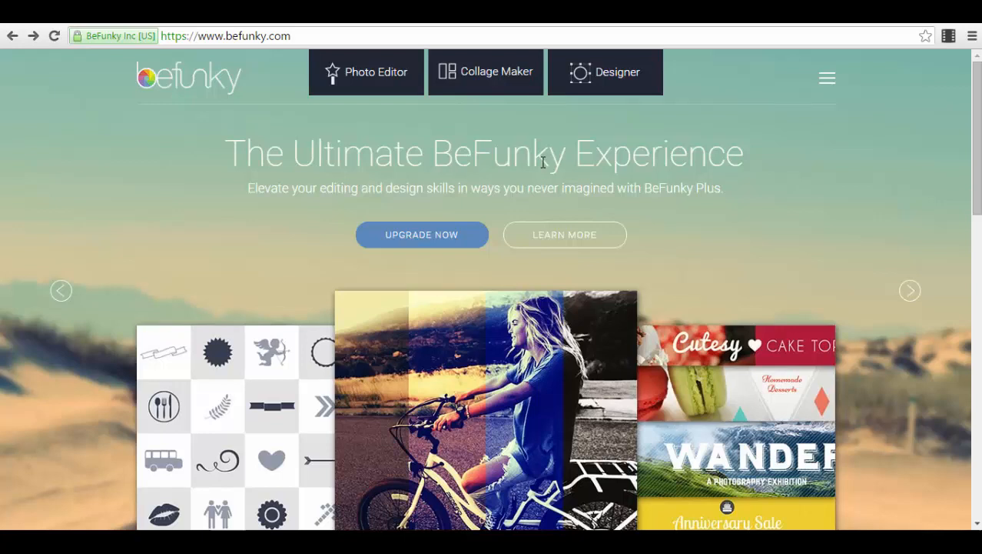
- Open the Collage Maker, place the green-hat sample photo in the first cell, and auto-fill the remaining cells with sample photos
click(482, 88)
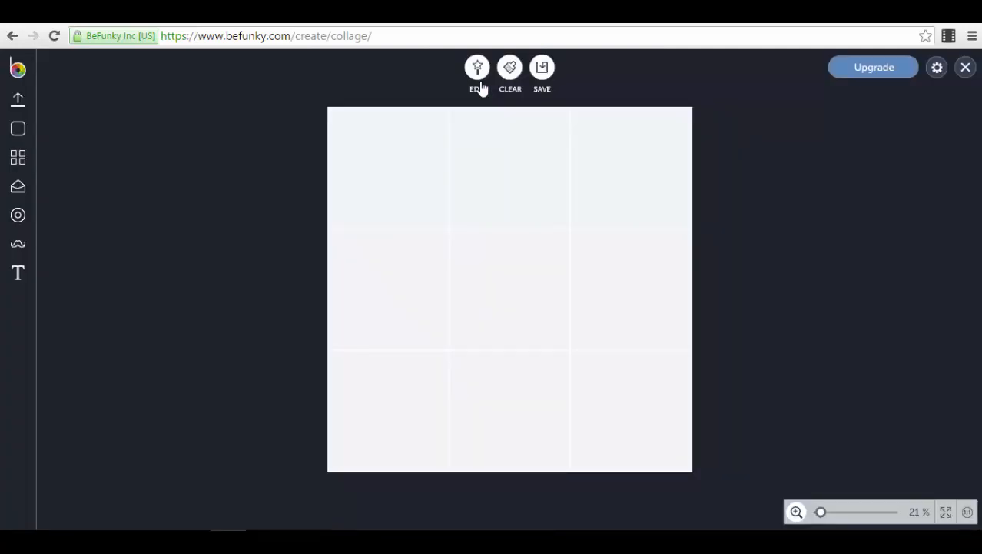
click(24, 105)
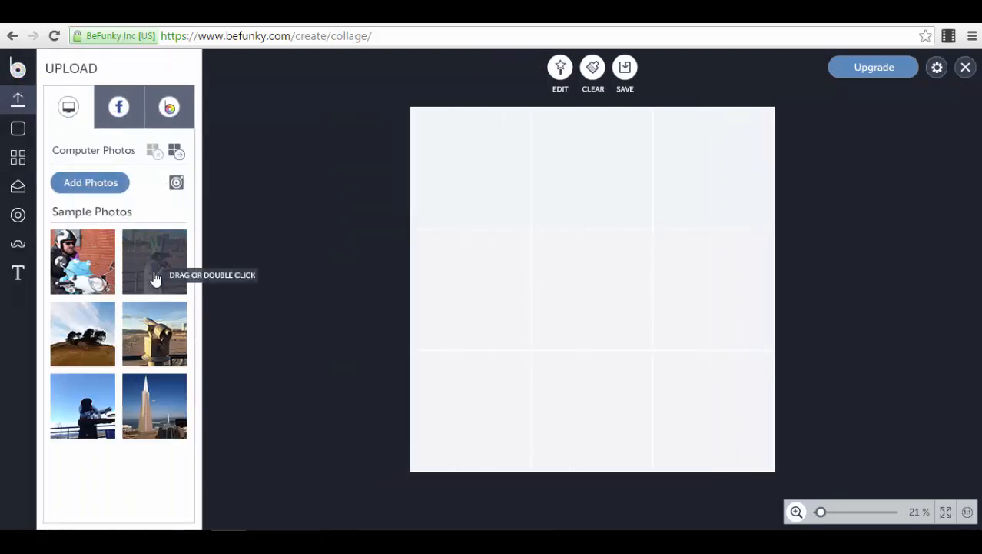
drag(155, 279, 492, 169)
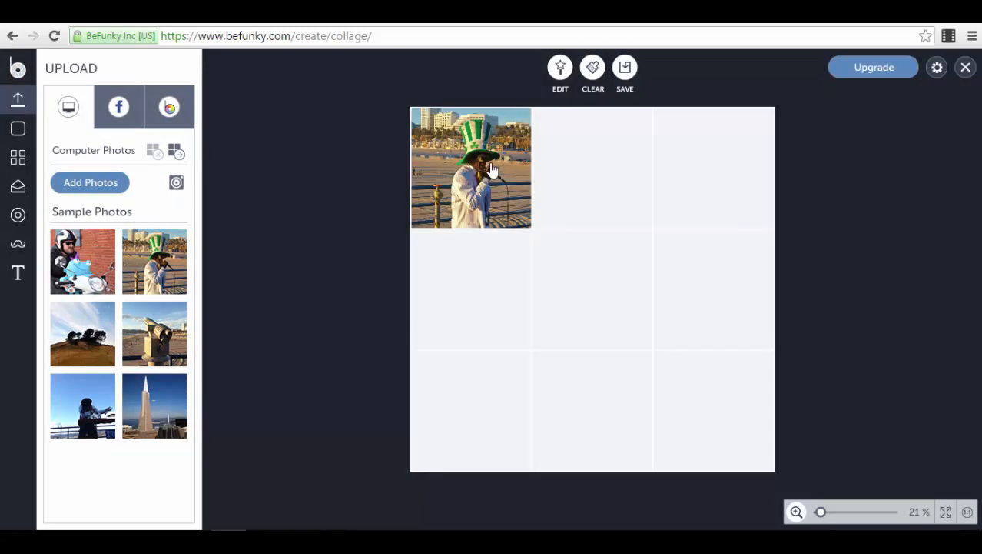
click(176, 152)
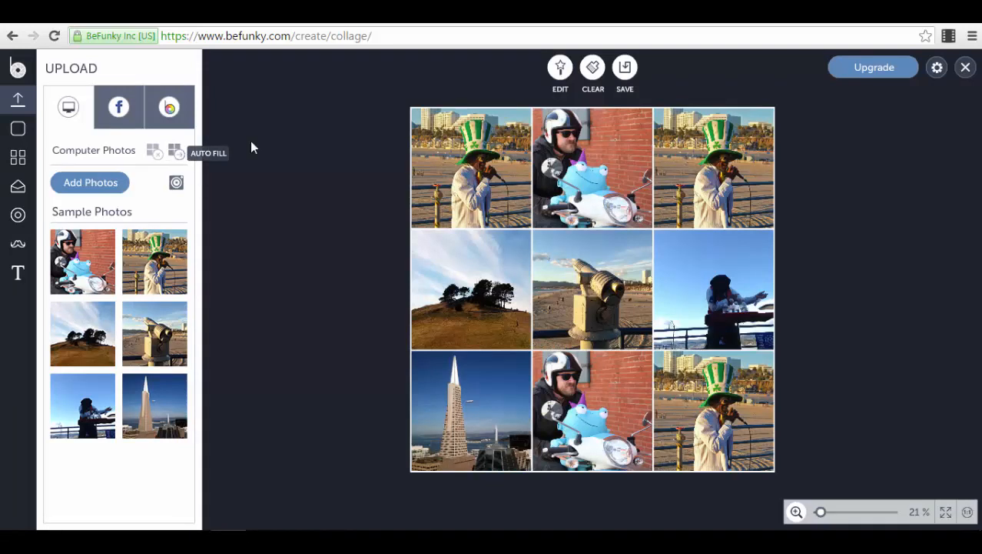
- Rotate the telescope photo in the collage's center cell clockwise and flip it horizontally and vertically
drag(615, 222, 605, 288)
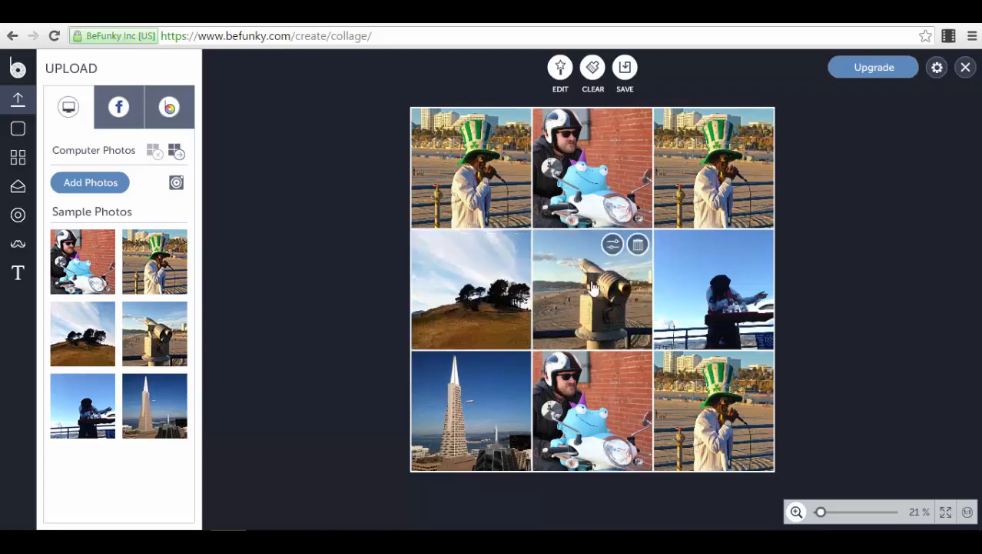
click(613, 245)
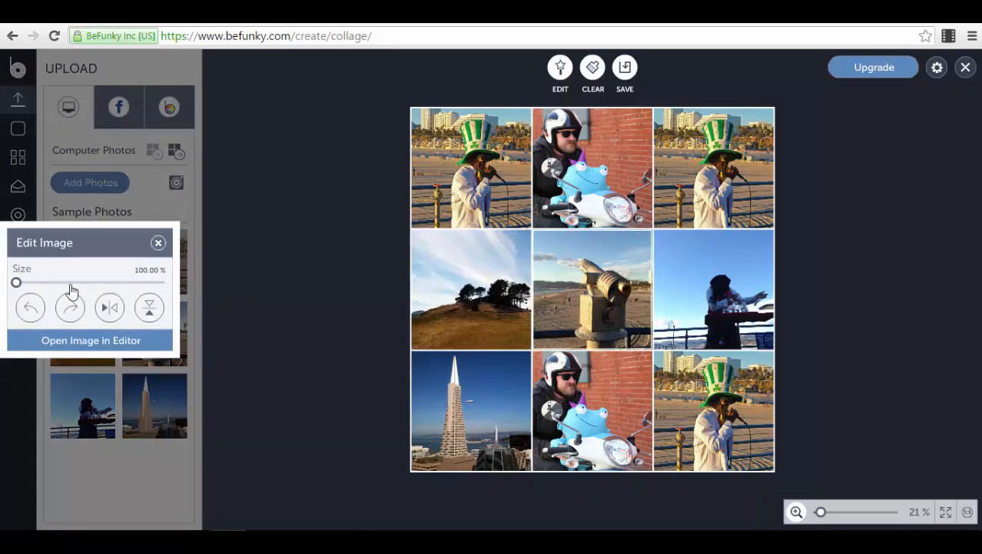
mouse_move(17, 283)
mouse_down()
mouse_move(65, 284)
mouse_move(15, 283)
mouse_up()
click(70, 311)
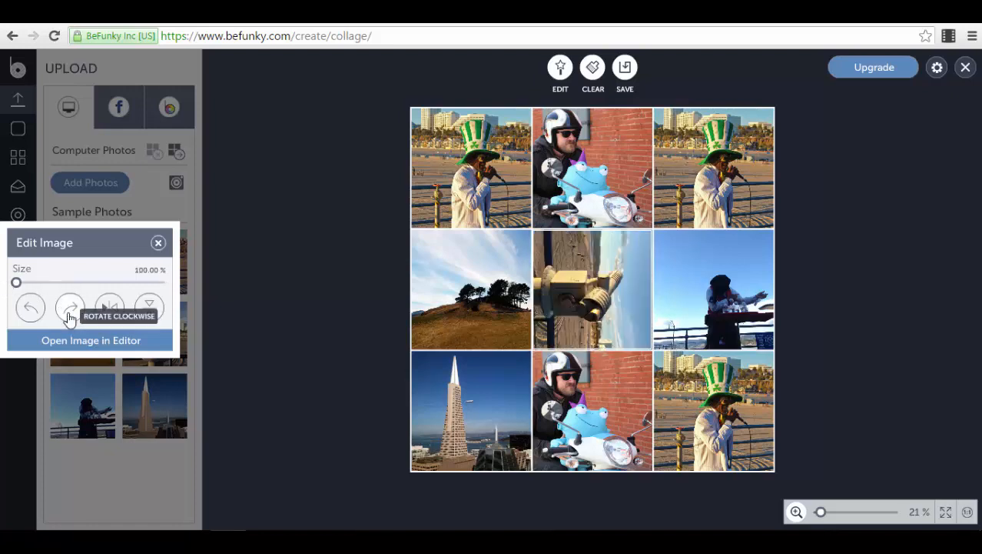
click(70, 311)
click(70, 312)
click(110, 308)
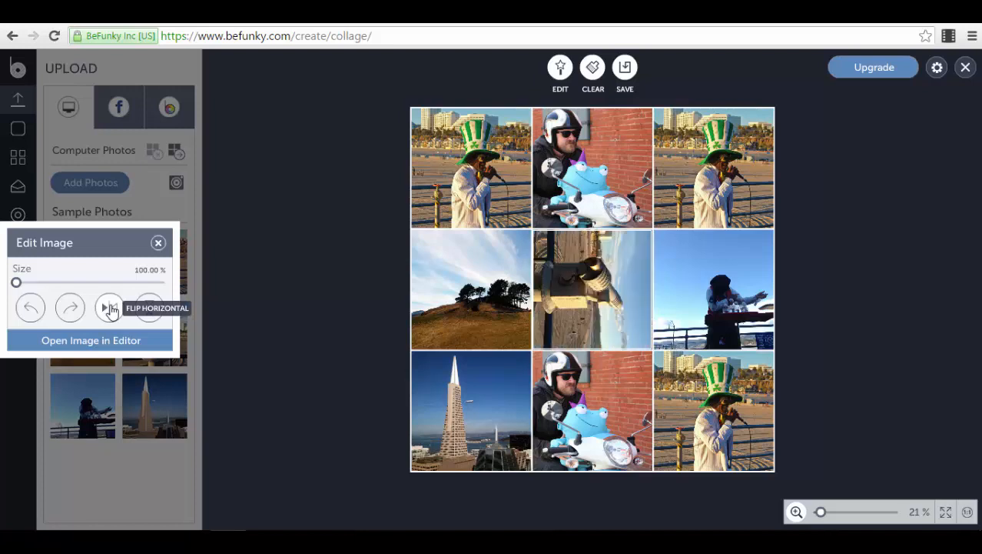
click(110, 308)
click(110, 308)
click(150, 311)
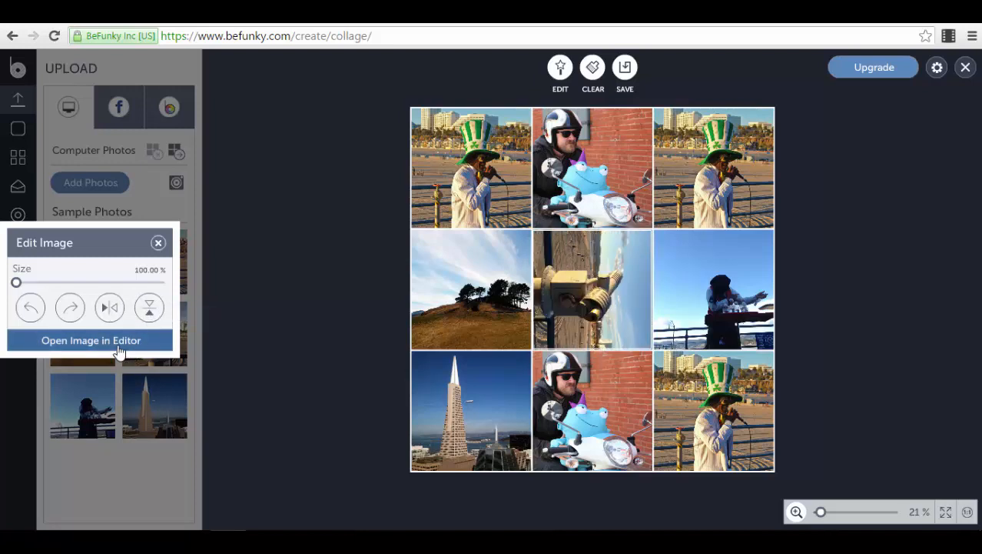
- Try Auto Enhance on the center telescope photo in the photo editor and return to the collage
click(119, 342)
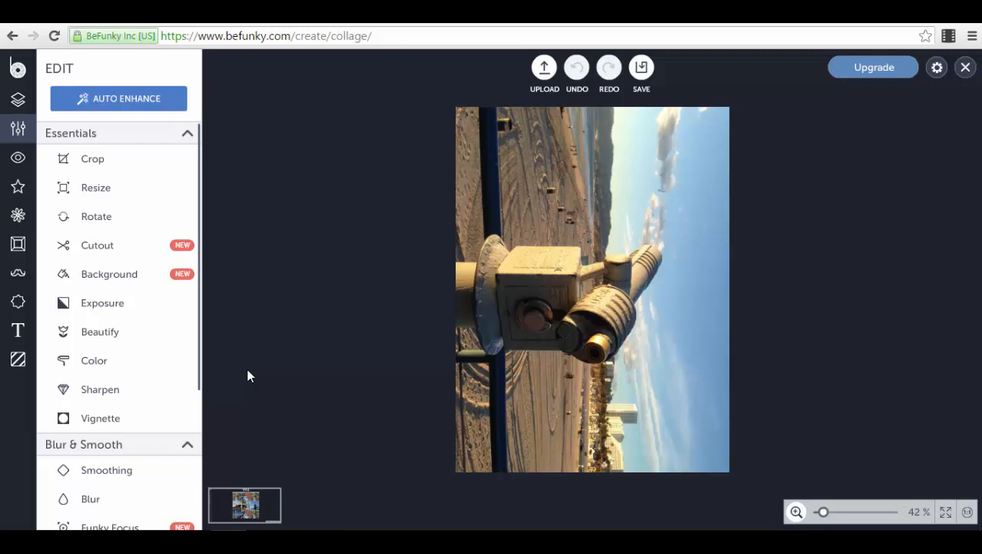
click(105, 99)
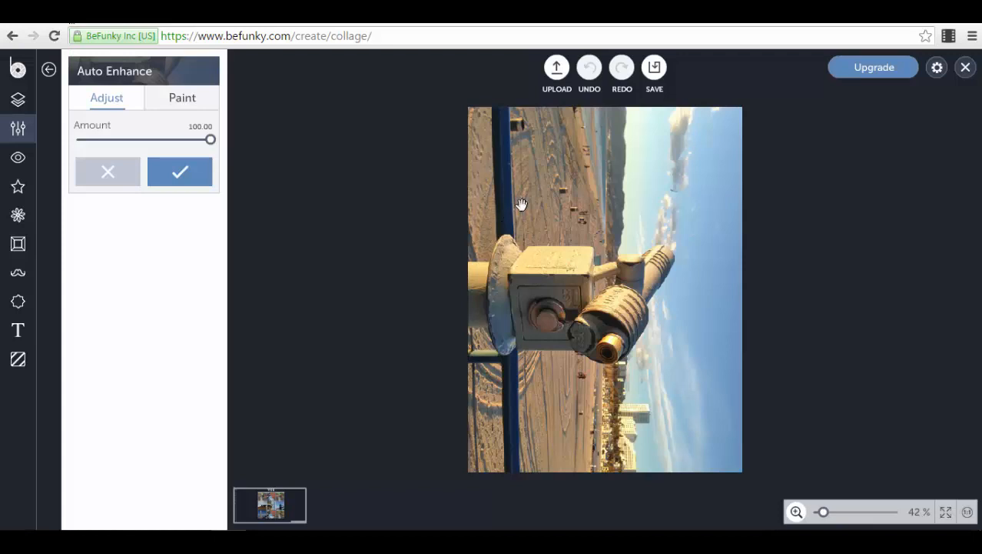
click(654, 68)
click(966, 68)
click(467, 321)
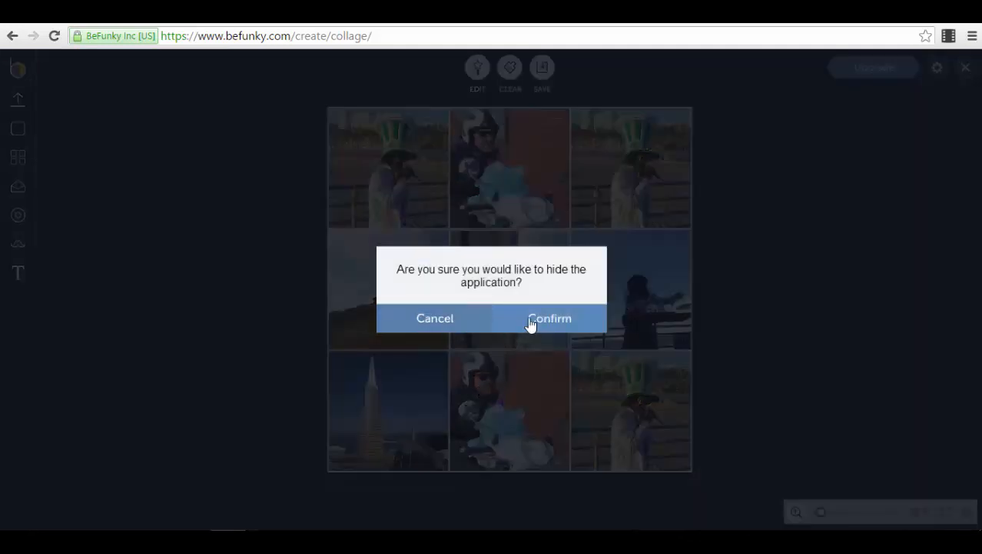
click(455, 320)
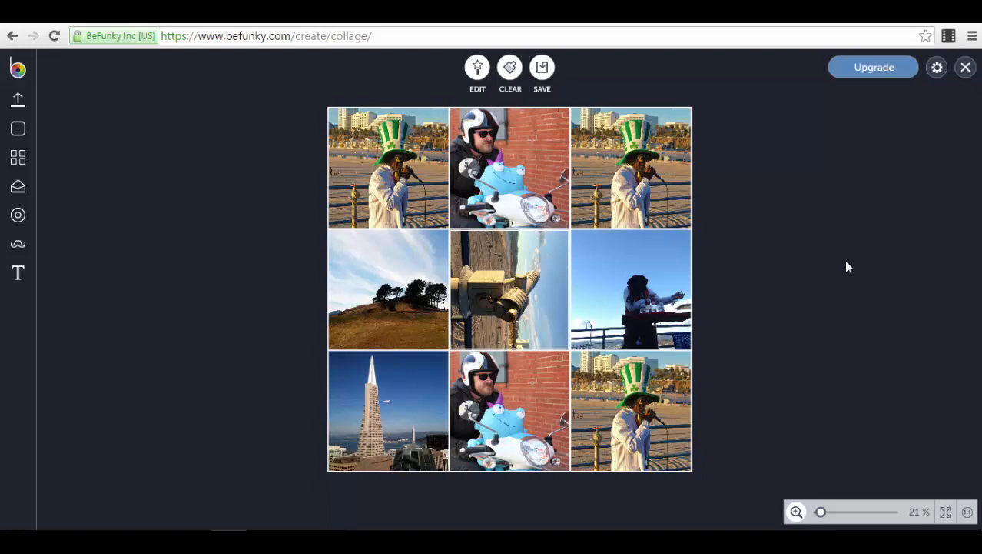
- Move the collage's cell dividers to make the first column wider and the top row taller
mouse_move(430, 228)
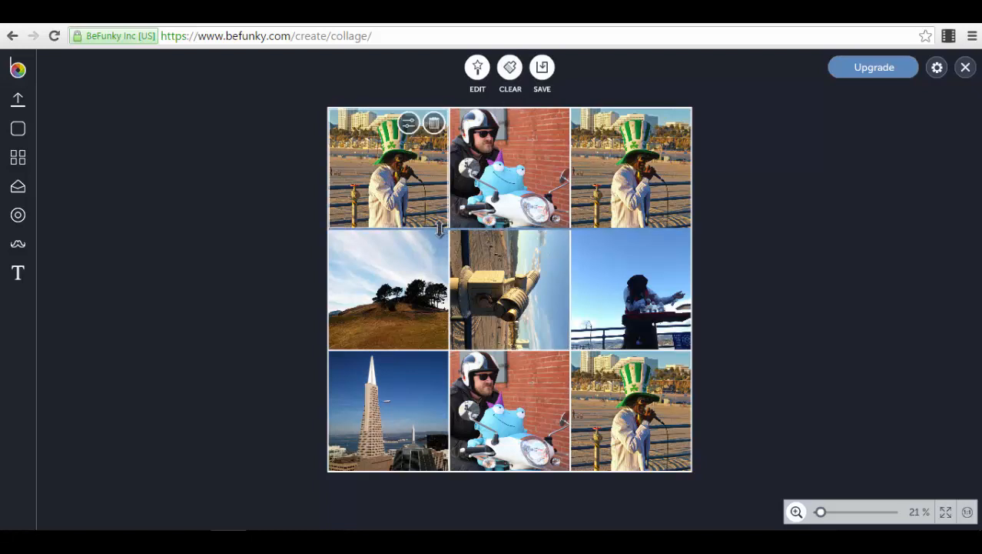
mouse_move(439, 229)
mouse_down()
mouse_move(452, 318)
mouse_move(450, 244)
mouse_up()
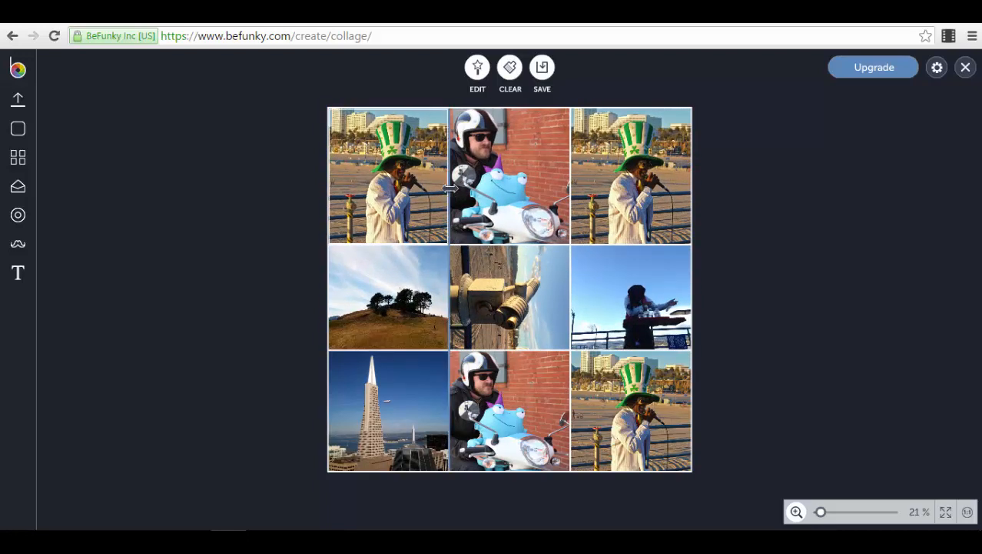
drag(450, 192, 509, 221)
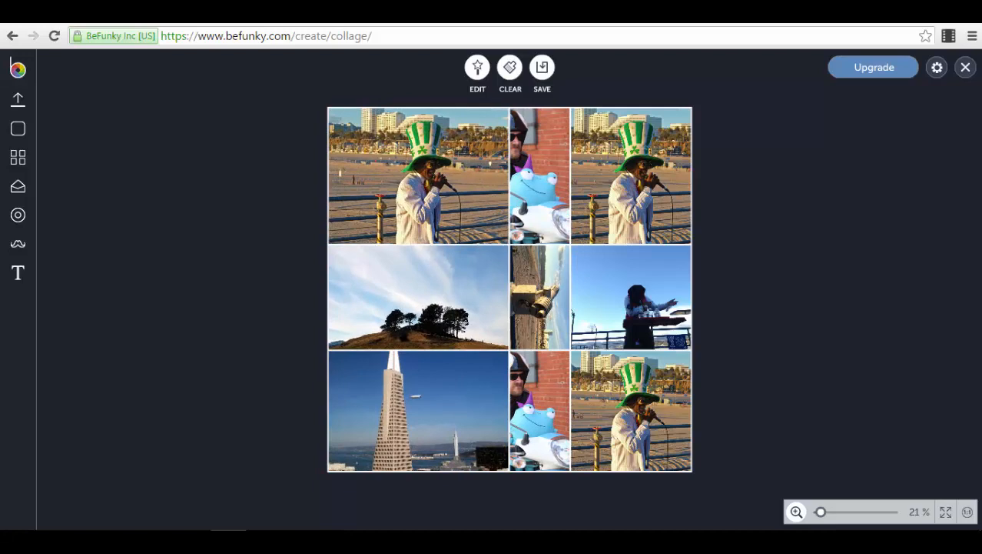
mouse_move(432, 244)
mouse_down()
mouse_move(430, 299)
mouse_move(431, 230)
mouse_up()
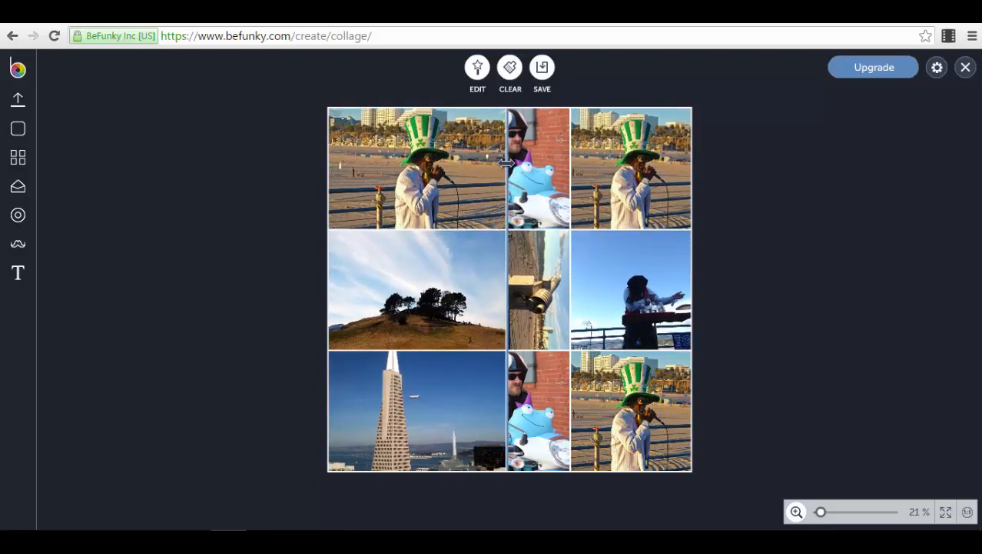
drag(508, 178, 454, 178)
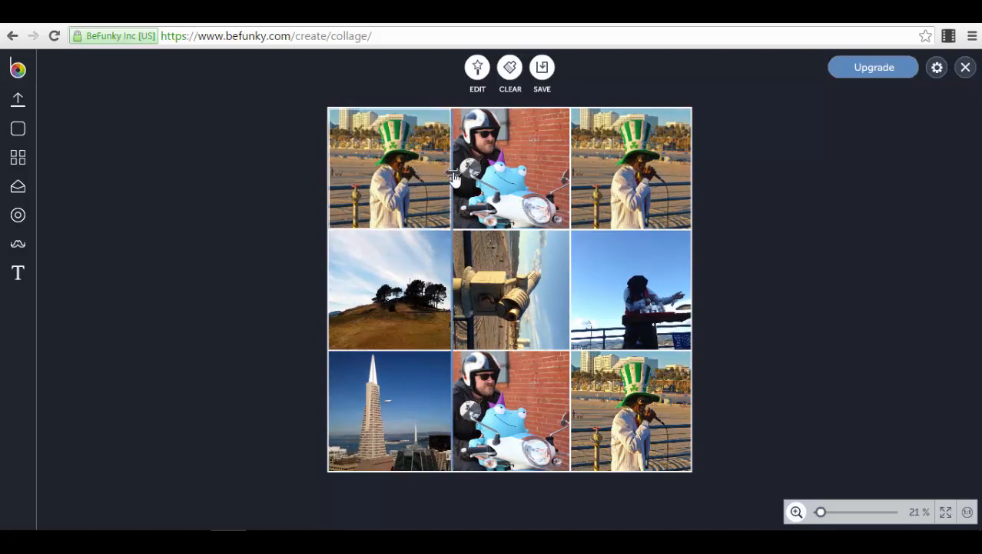
drag(454, 177, 487, 182)
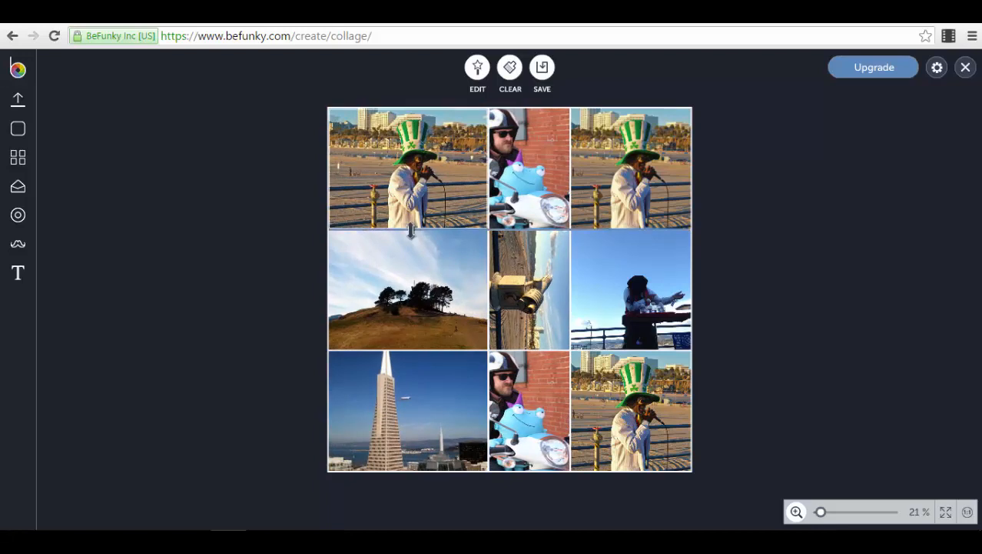
drag(412, 229, 424, 249)
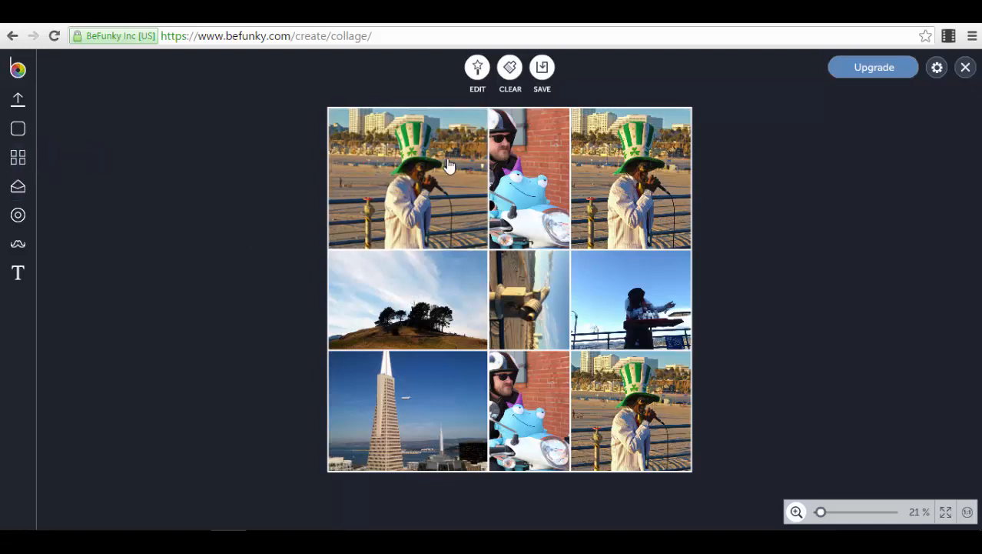
- Apply the free six-cell Grid template that has two large cells at opposite corners to the collage
click(27, 165)
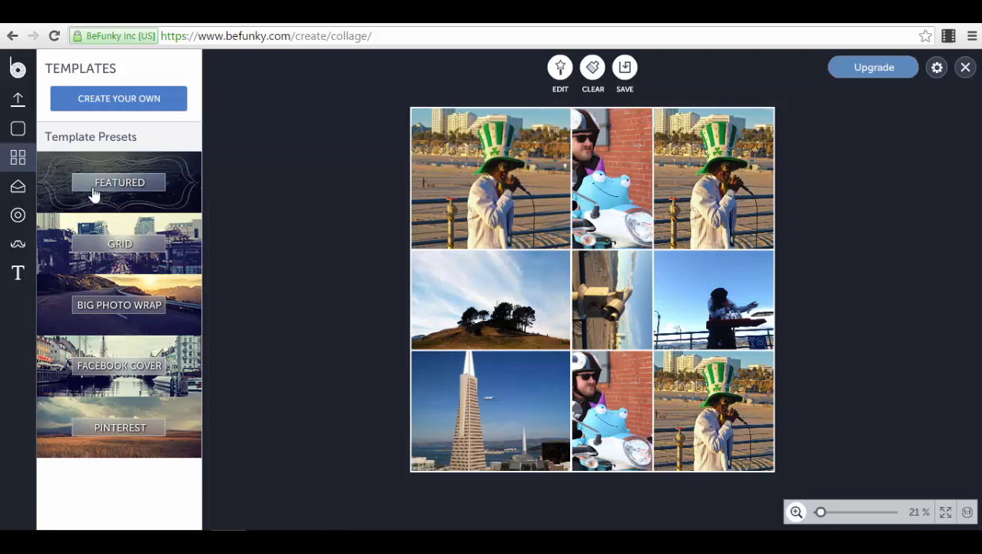
click(188, 260)
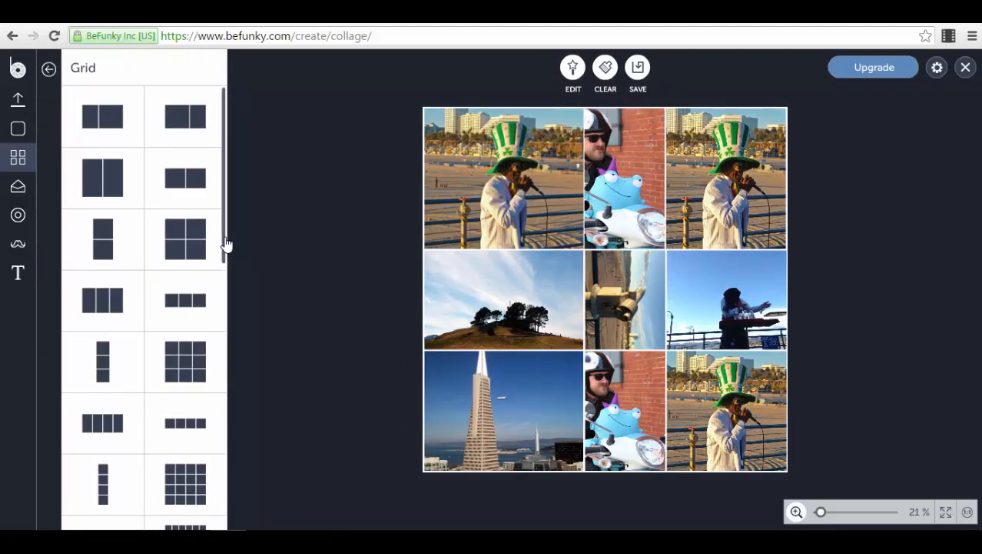
drag(227, 245, 228, 376)
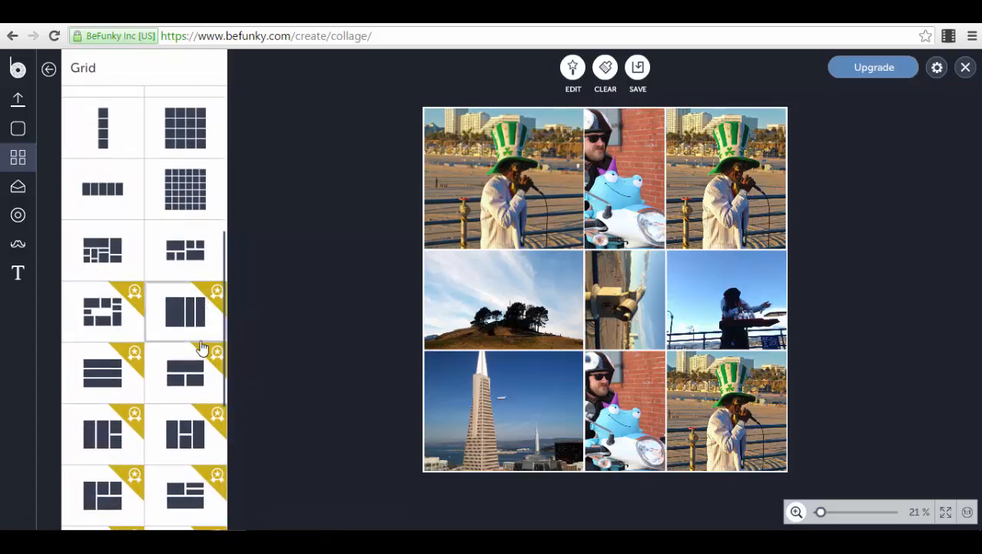
scroll(201, 348, down, 3)
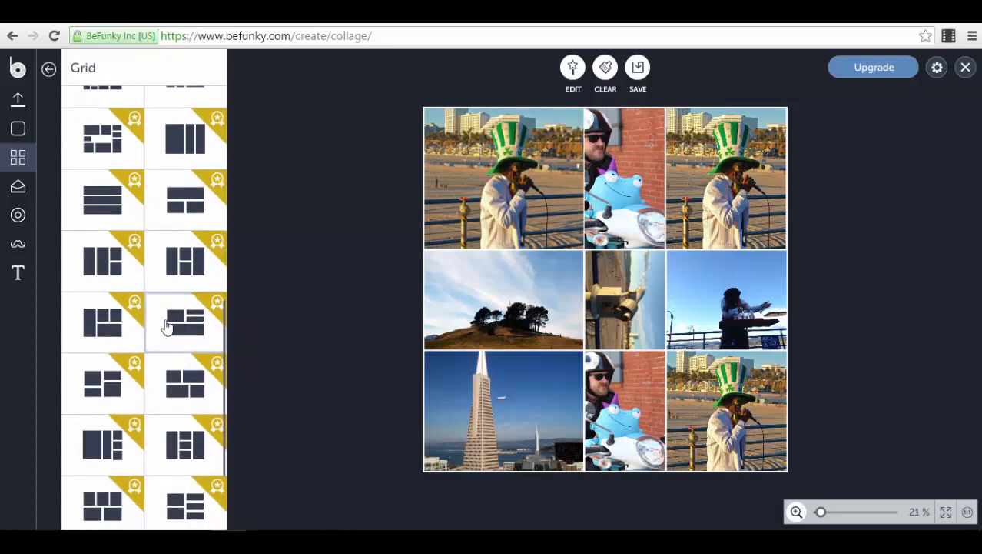
scroll(167, 327, up, 3)
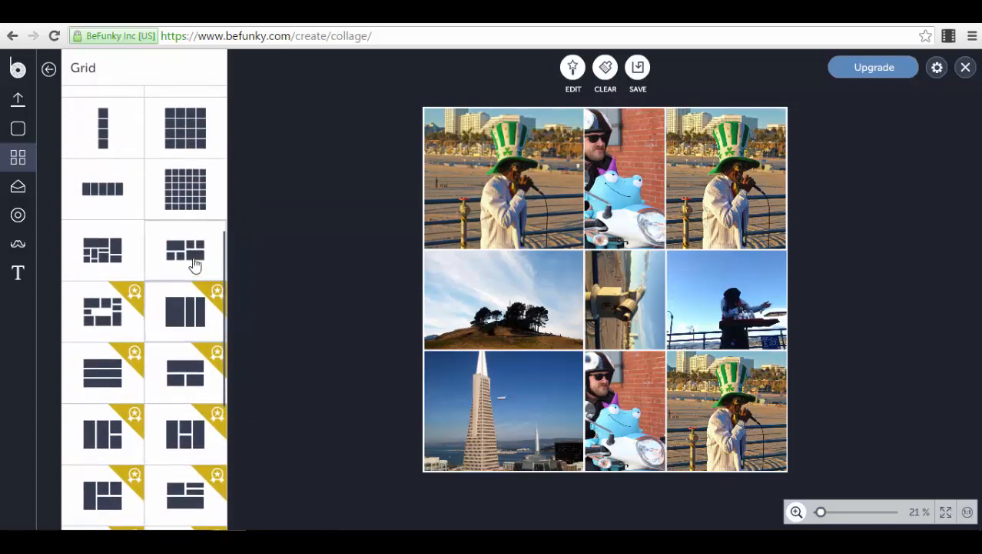
click(192, 254)
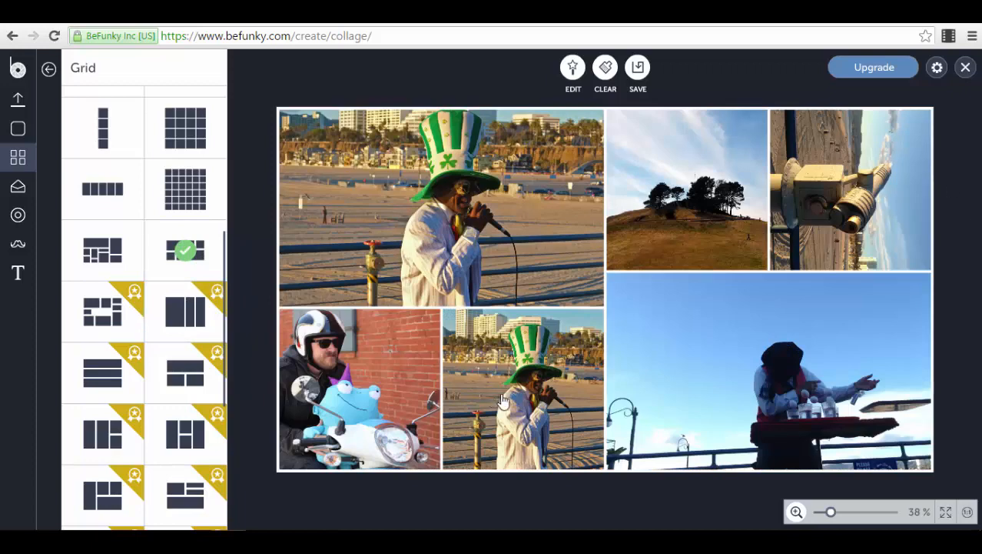
click(573, 68)
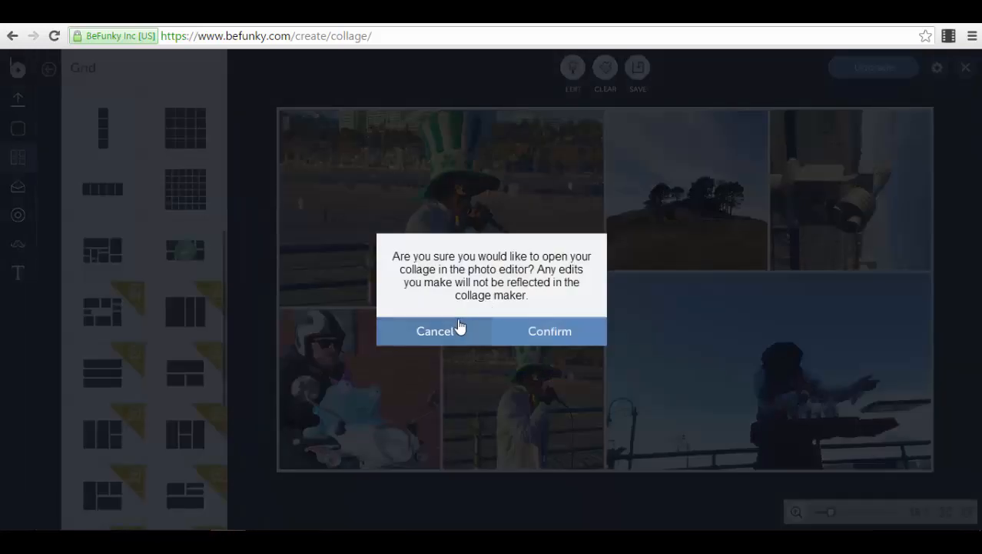
click(437, 332)
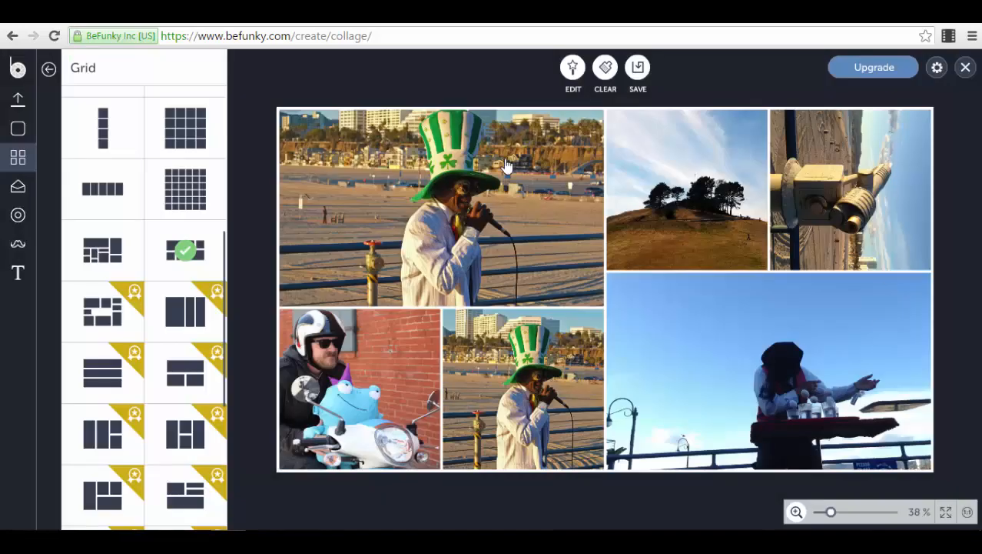
- Set the collage spacing to 26 with corner rounding 0 and change the background color to red
click(13, 137)
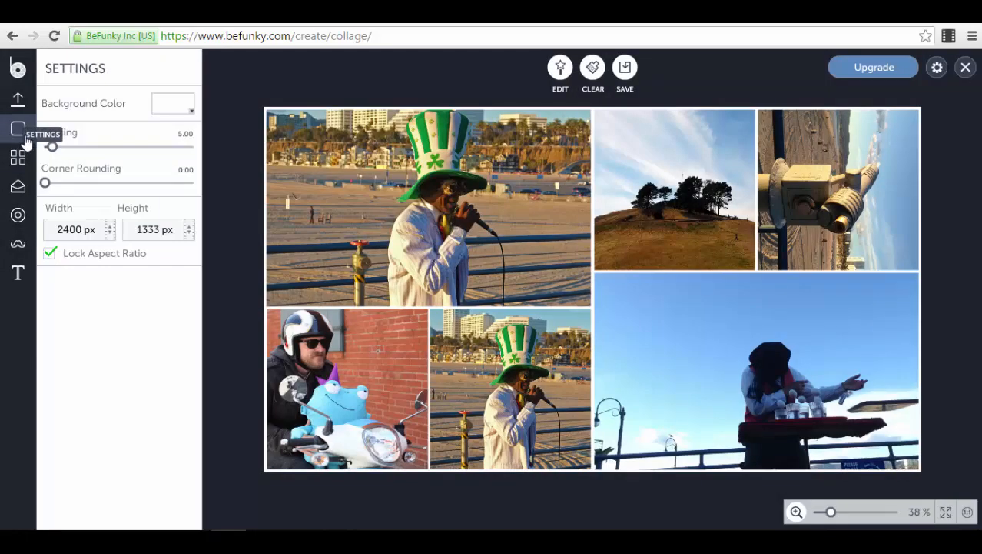
drag(51, 147, 87, 159)
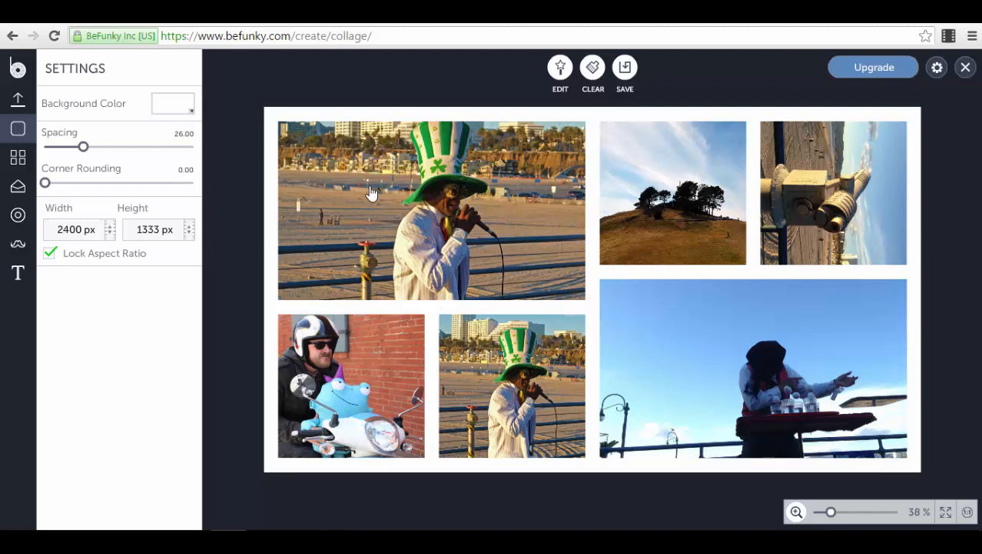
mouse_move(46, 186)
mouse_down()
mouse_move(93, 195)
mouse_move(66, 197)
mouse_move(98, 206)
mouse_move(44, 204)
mouse_up()
click(184, 103)
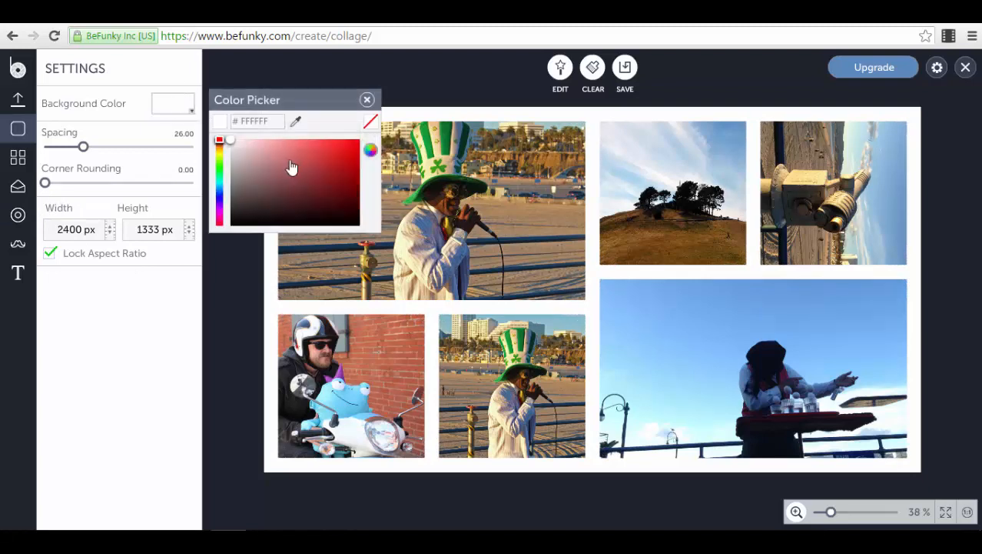
click(352, 146)
click(317, 54)
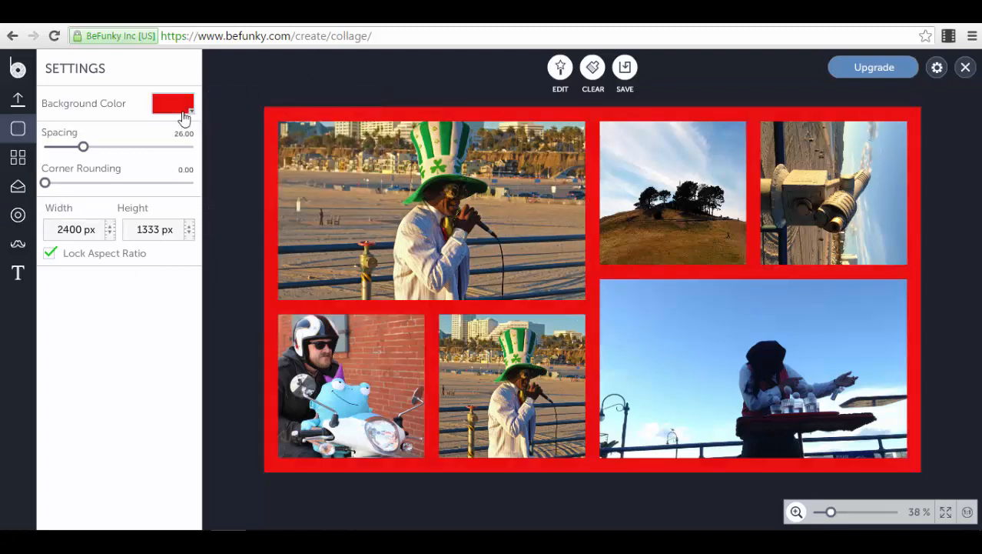
- Apply the Polka Dots pattern with a large dark blue dot among light blue ones as the collage background
click(17, 217)
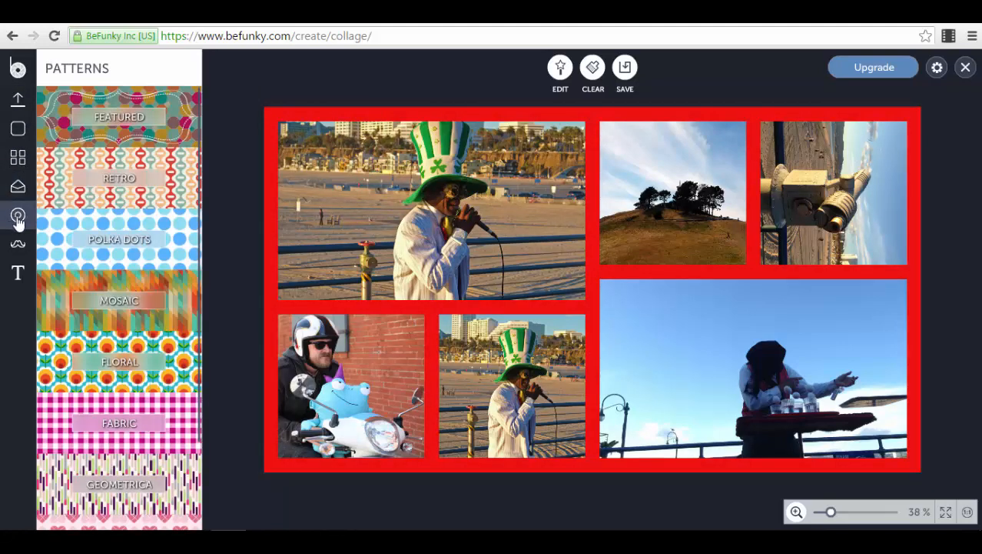
click(184, 239)
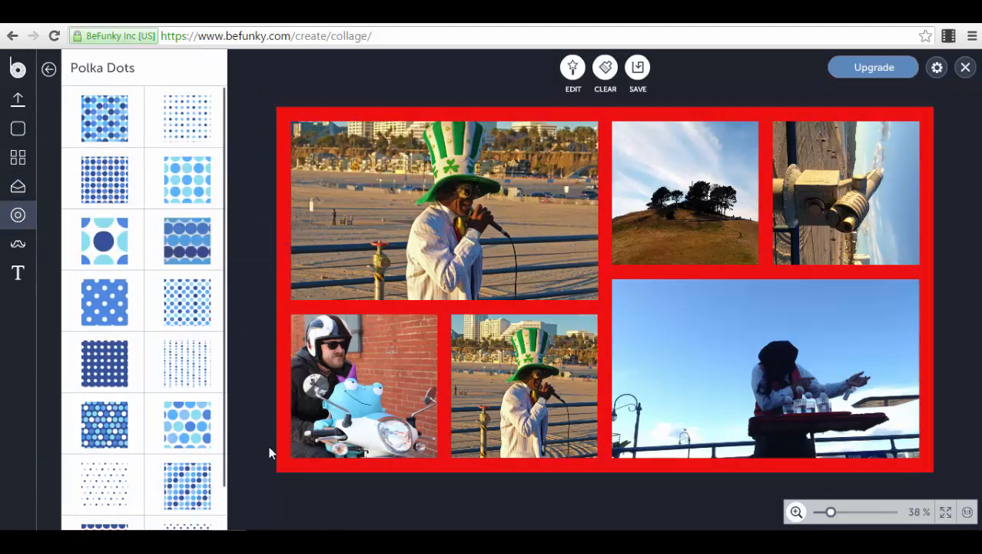
double_click(97, 243)
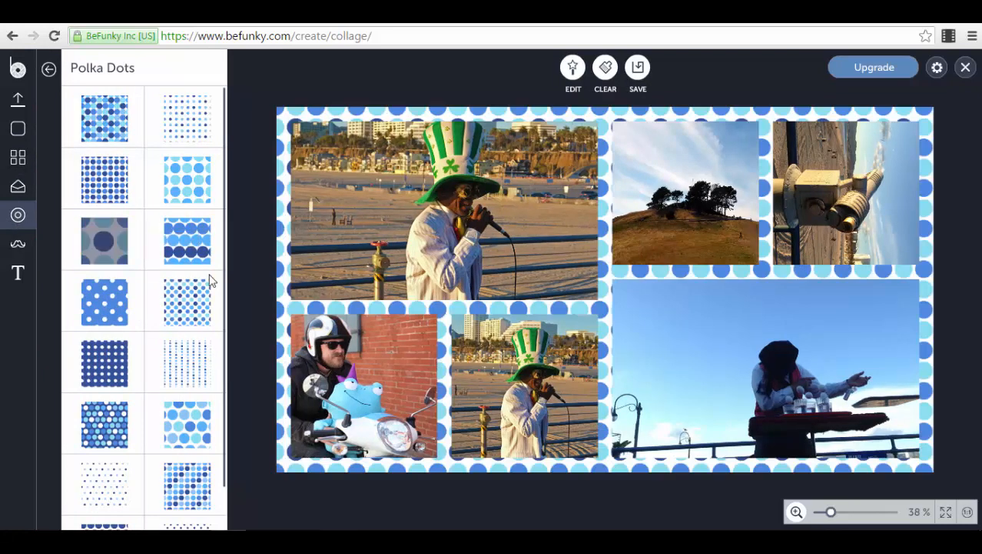
- Apply the Polka Dots pattern with thin vertical lines of tiny blue dots on white as the collage background
double_click(179, 372)
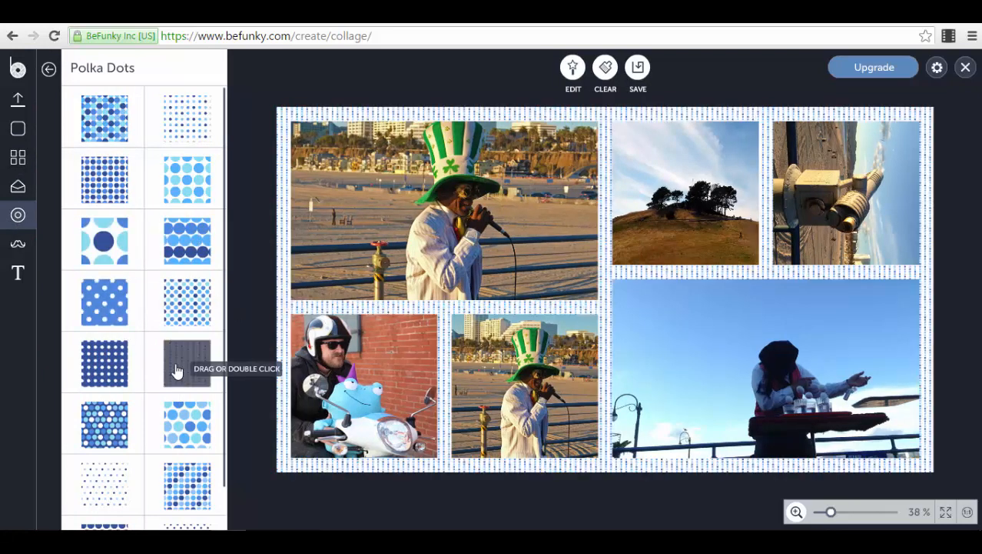
scroll(147, 313, down, 1)
scroll(147, 314, up, 1)
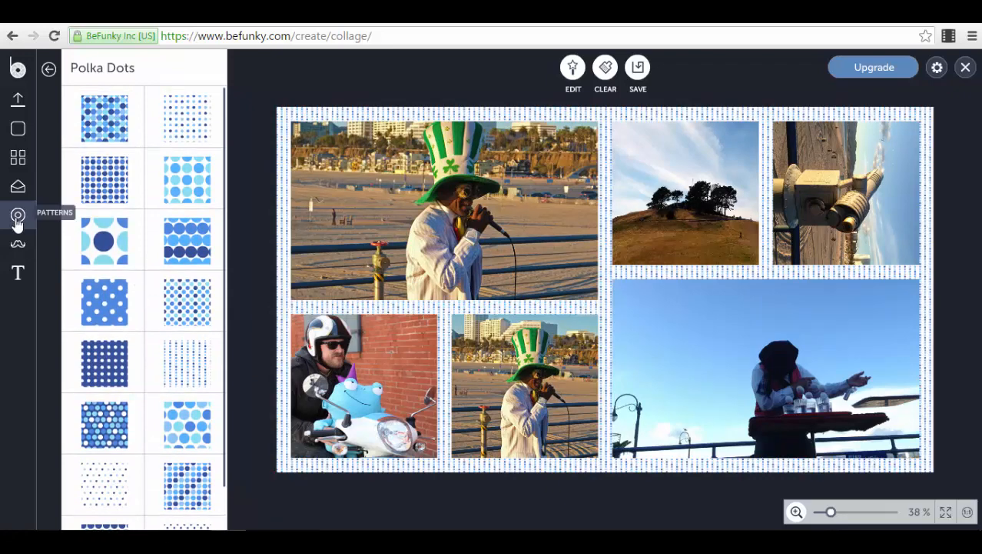
- Add the Happy Halloween tile graphic from the Halloween graphics collection to the middle of the collage
click(18, 244)
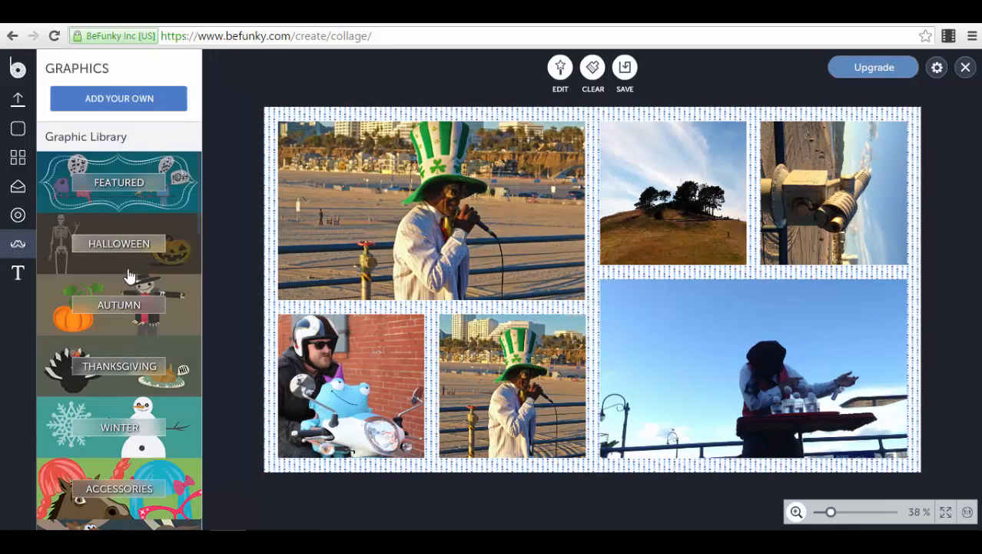
click(186, 275)
double_click(186, 248)
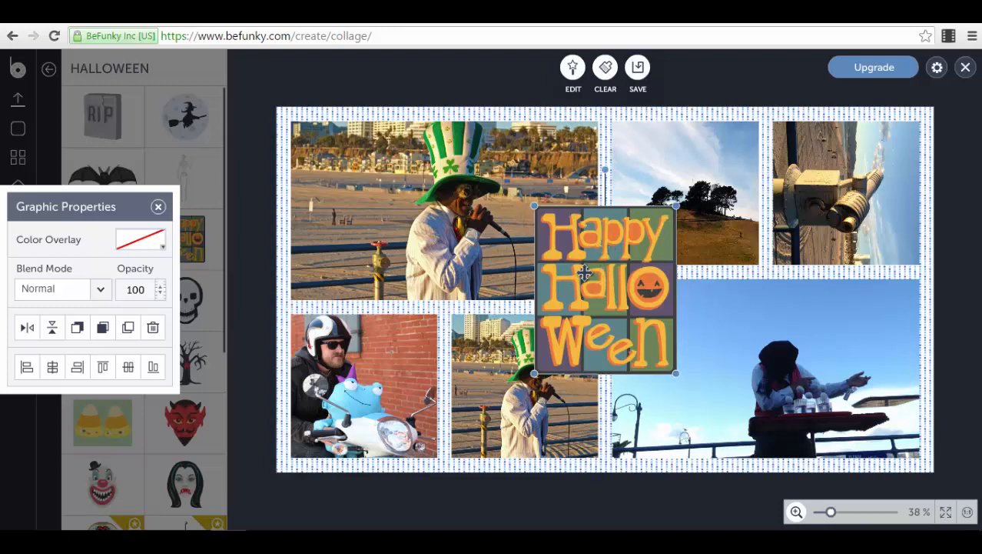
drag(584, 273, 585, 274)
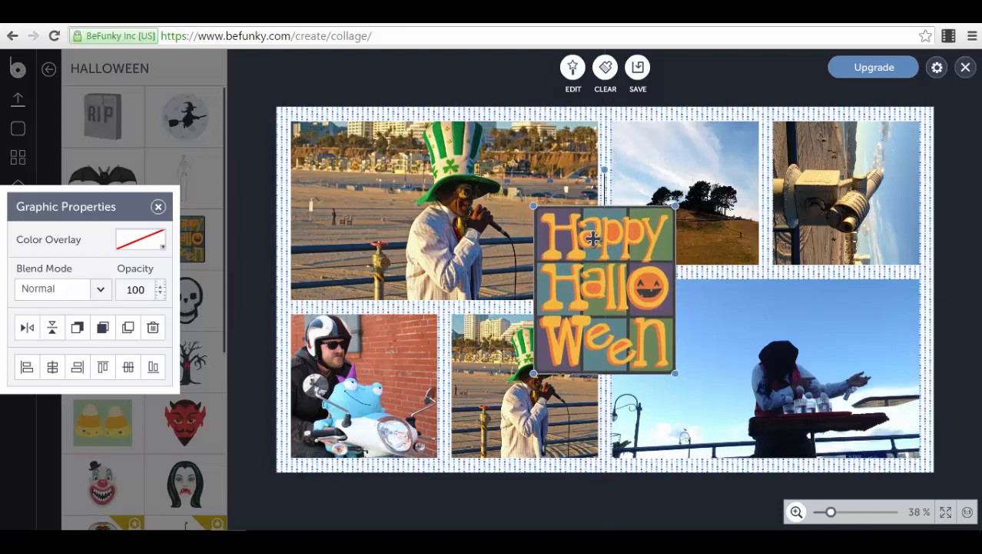
click(259, 79)
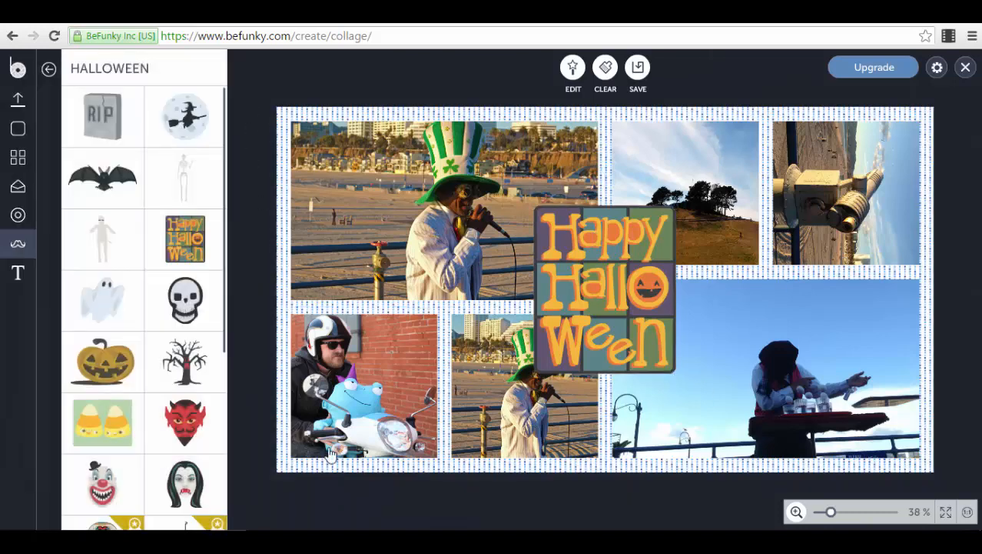
- Add a text box with the Lucky text preset and place it just below the Happy Halloween graphic
click(16, 273)
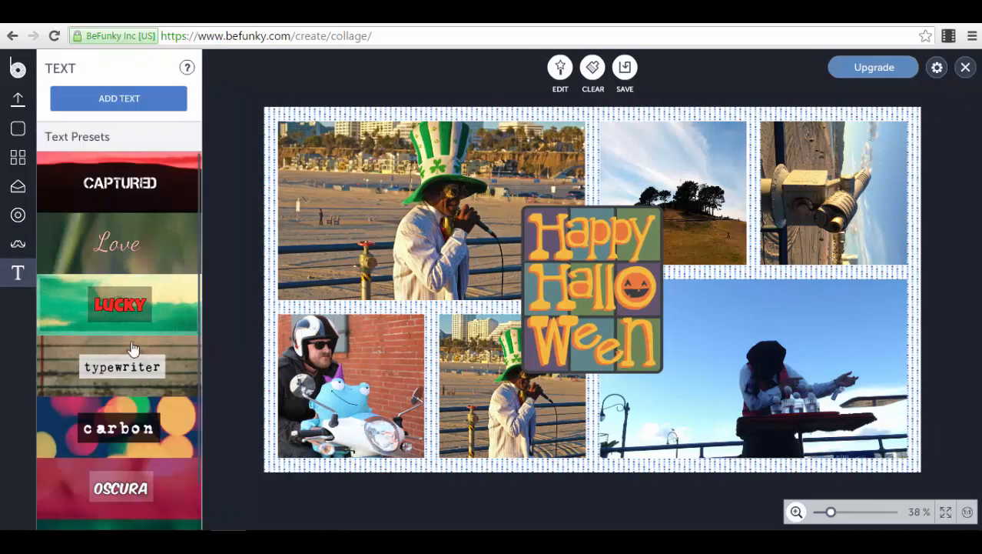
scroll(130, 353, down, 1)
click(177, 276)
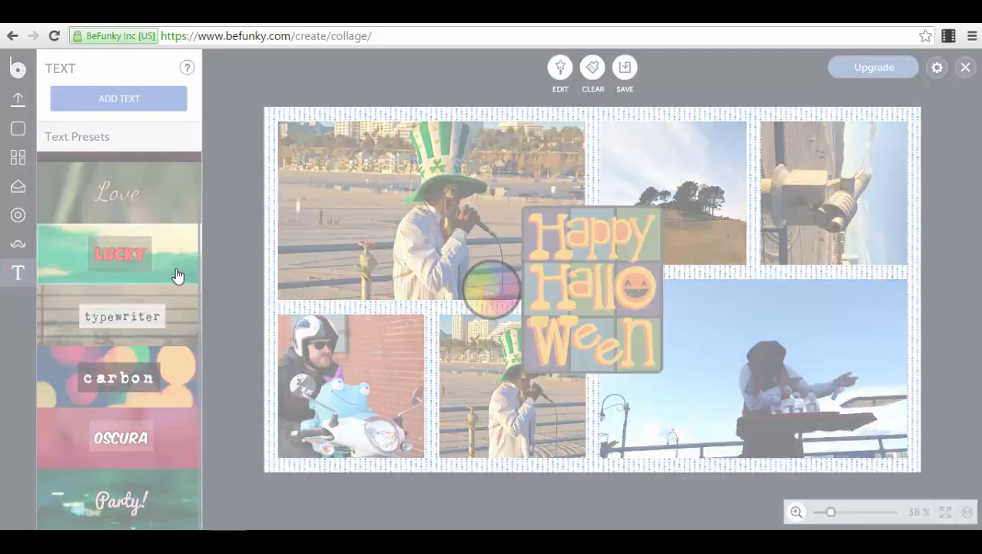
drag(595, 302, 593, 428)
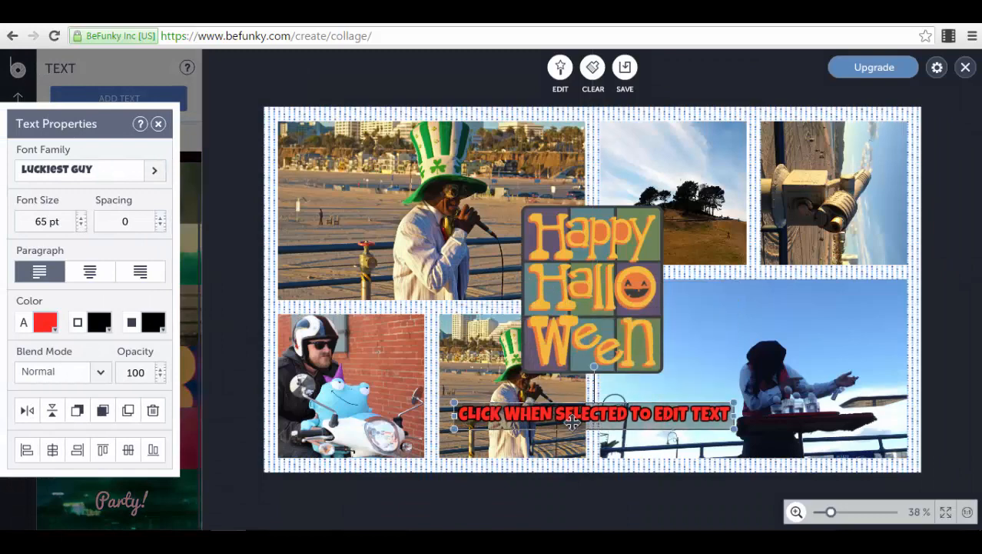
- Reduce the text's font size to 59 pt, keeping the Luckiest Guy font
click(88, 174)
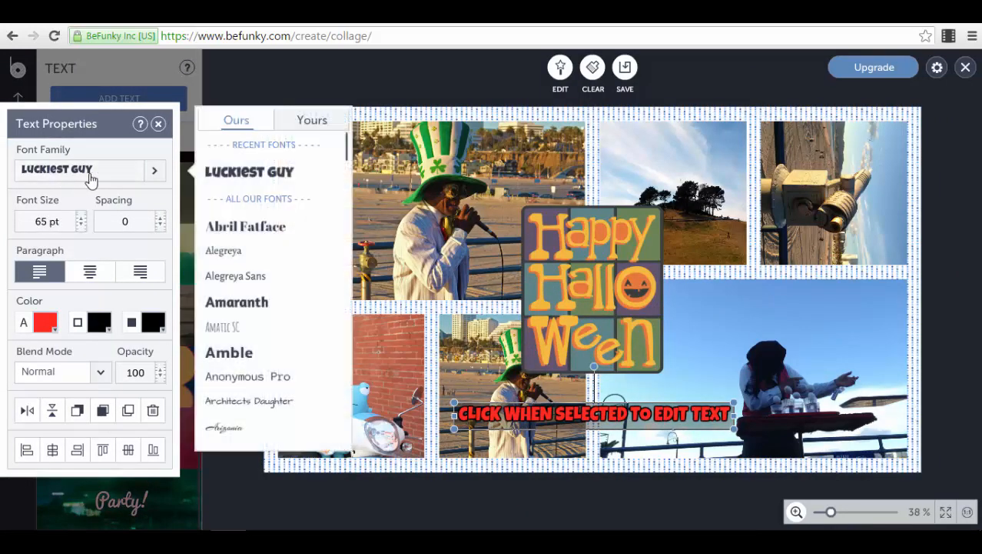
click(80, 225)
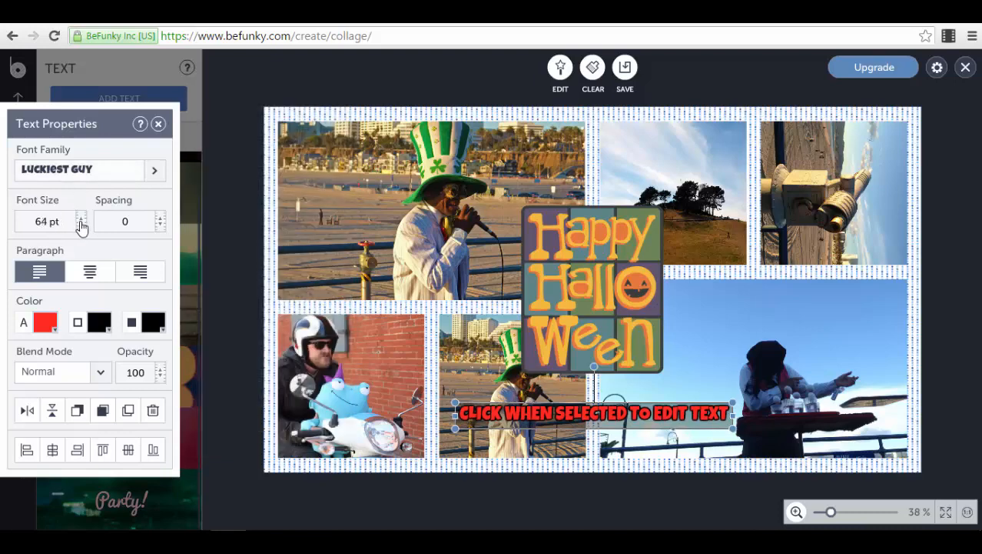
click(80, 225)
click(81, 225)
click(81, 226)
click(81, 225)
click(81, 225)
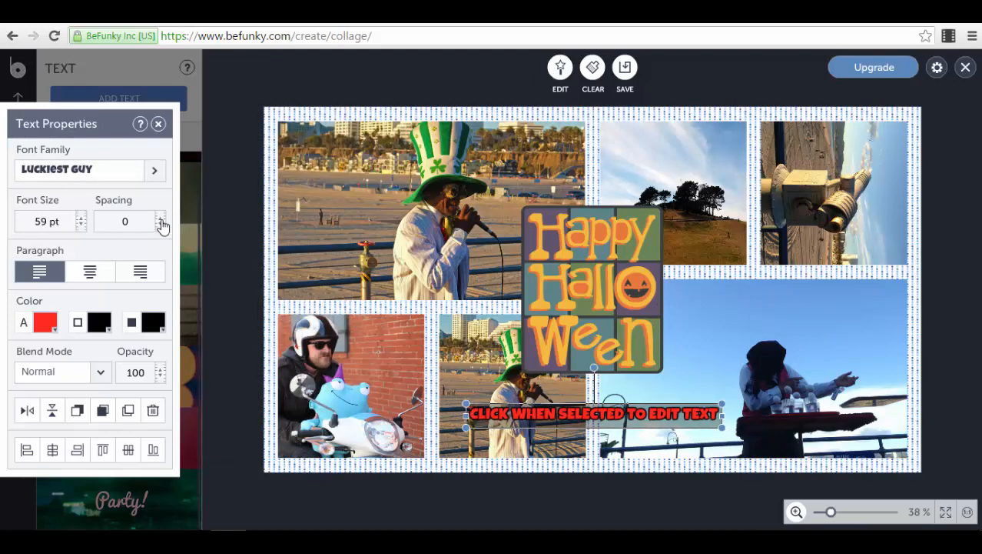
- Set the text's letter spacing to 3 and align its paragraph to the right
click(161, 219)
click(161, 218)
click(160, 218)
click(161, 219)
click(161, 225)
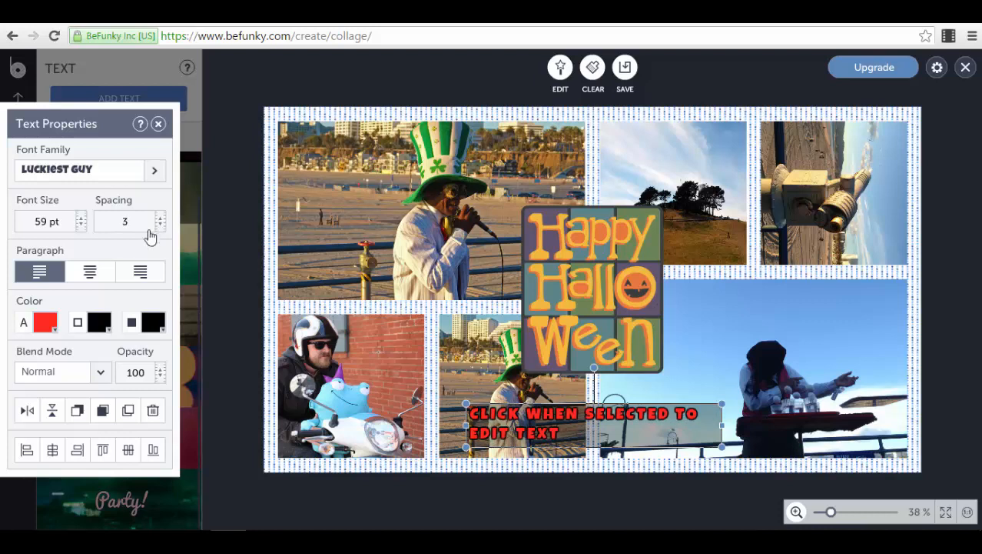
click(91, 273)
click(140, 272)
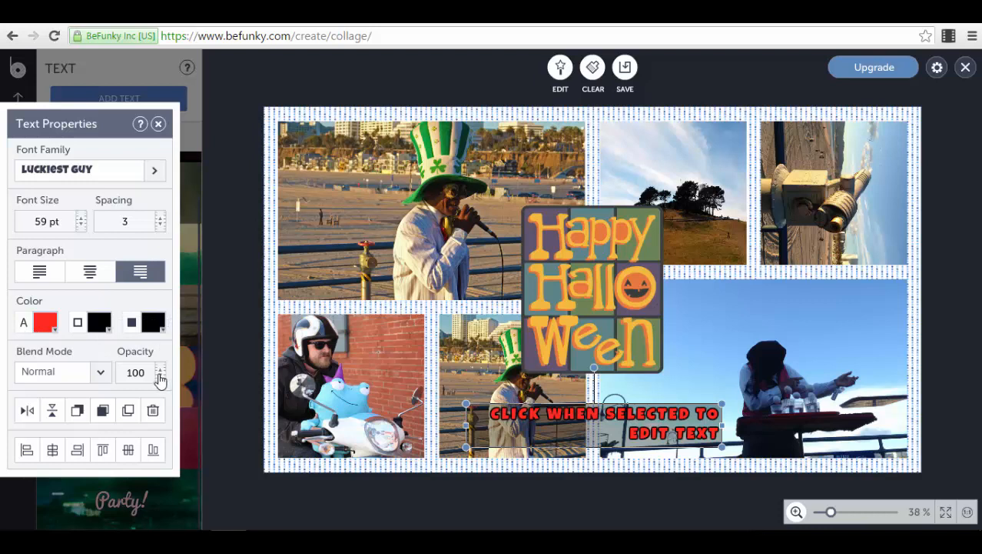
- Set the text's blend mode to Hard Light and close its properties
click(97, 374)
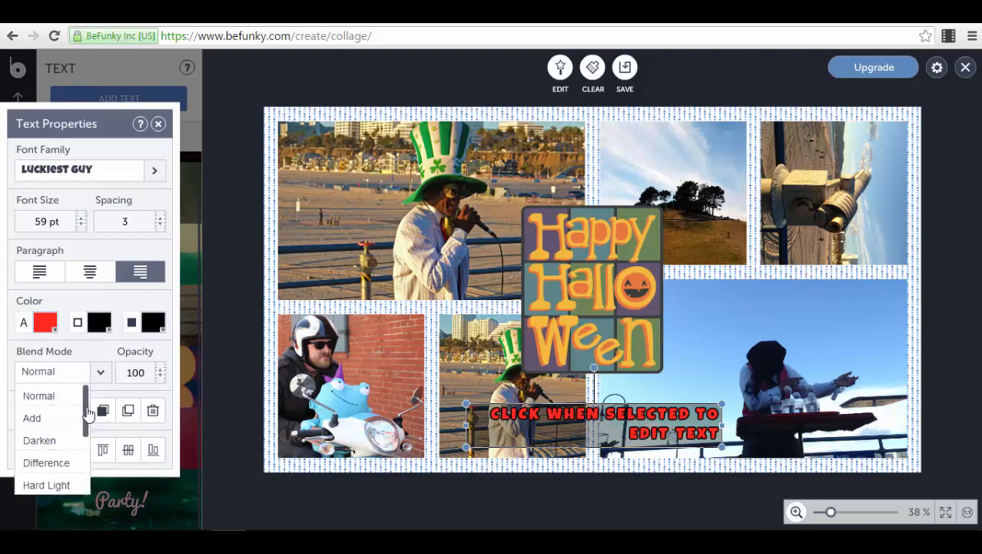
mouse_move(84, 399)
mouse_down()
mouse_move(83, 480)
mouse_move(87, 403)
mouse_up()
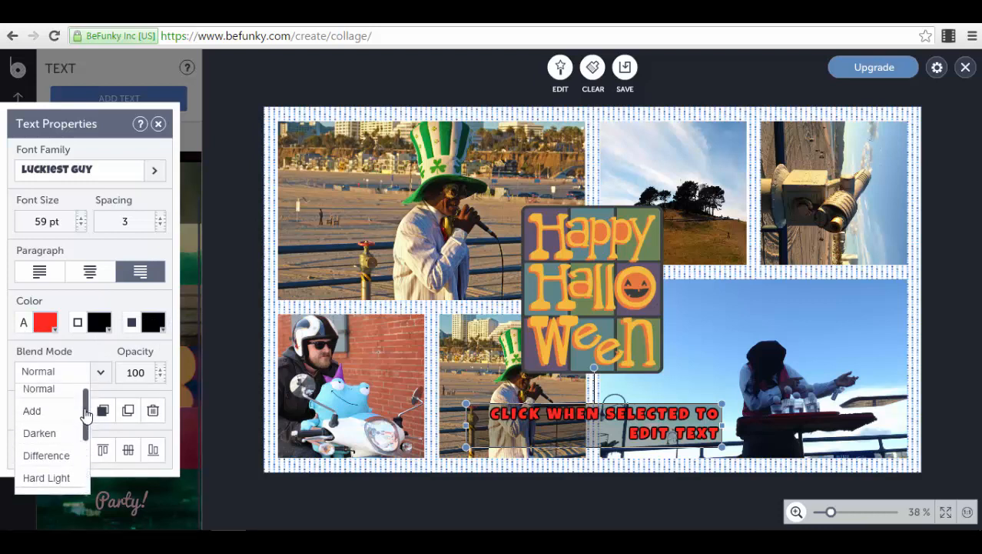
click(52, 441)
click(77, 374)
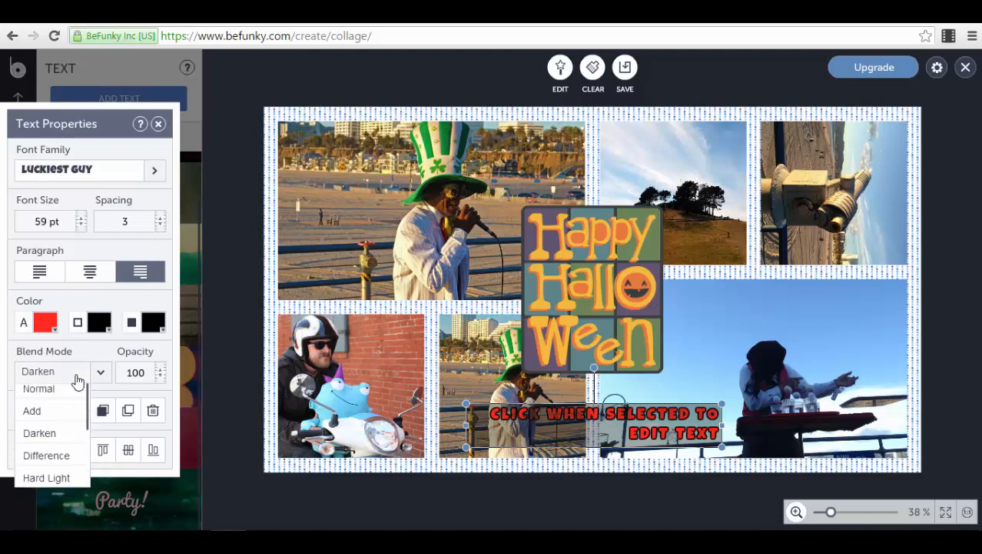
click(52, 485)
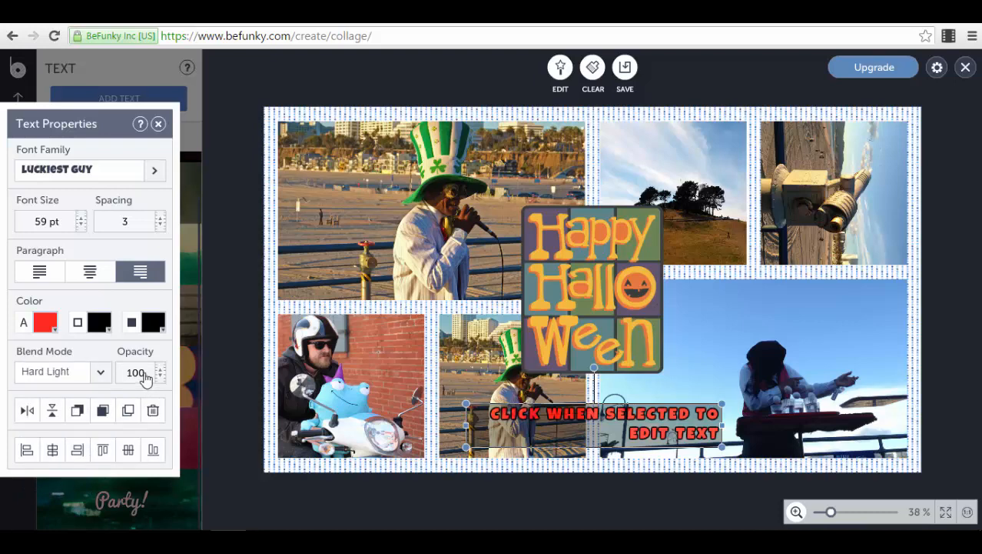
click(158, 124)
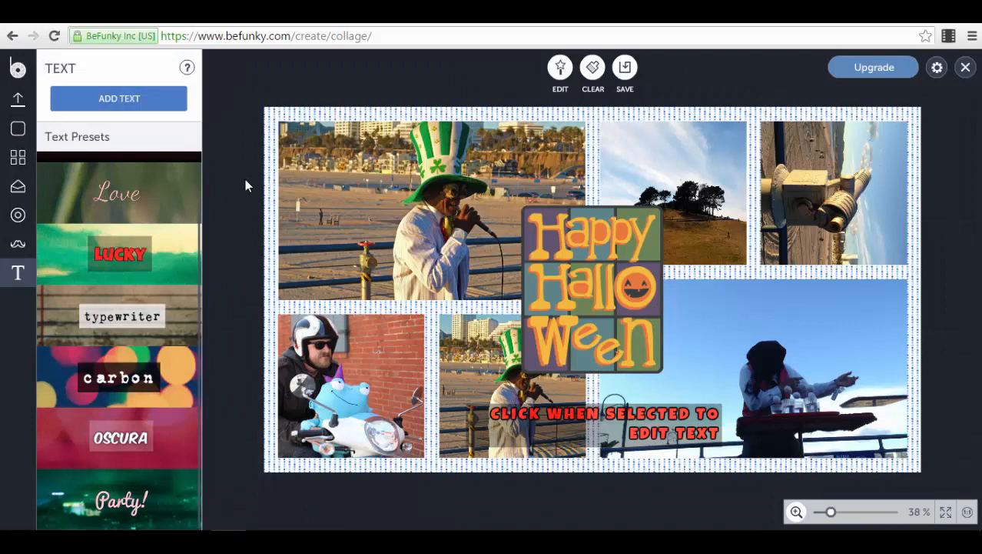